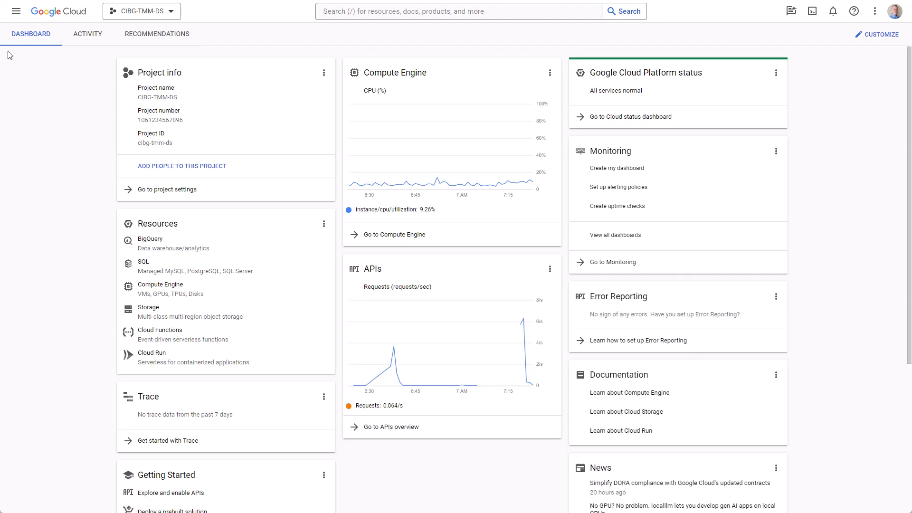
# Pin VMware Engine from More Products in the navigation menu and open it.
pyautogui.click(9, 17)
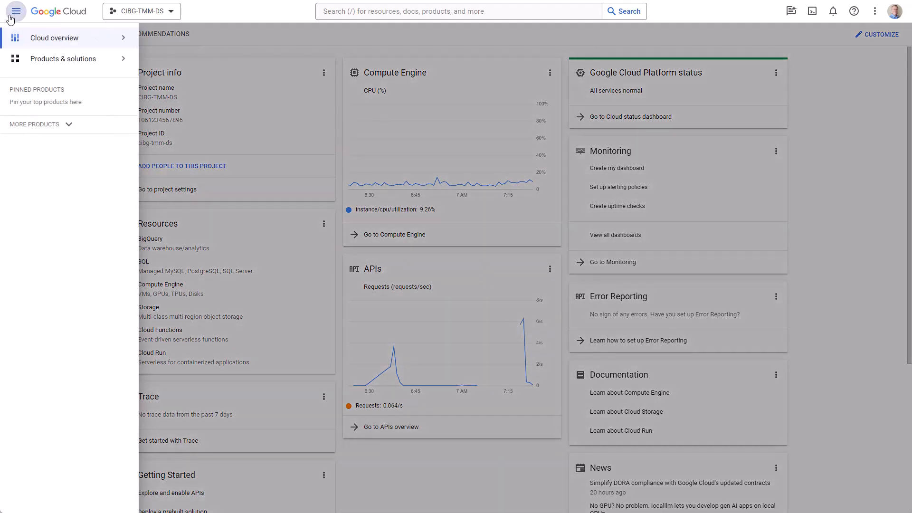
pyautogui.moveTo(23, 44)
pyautogui.click(70, 125)
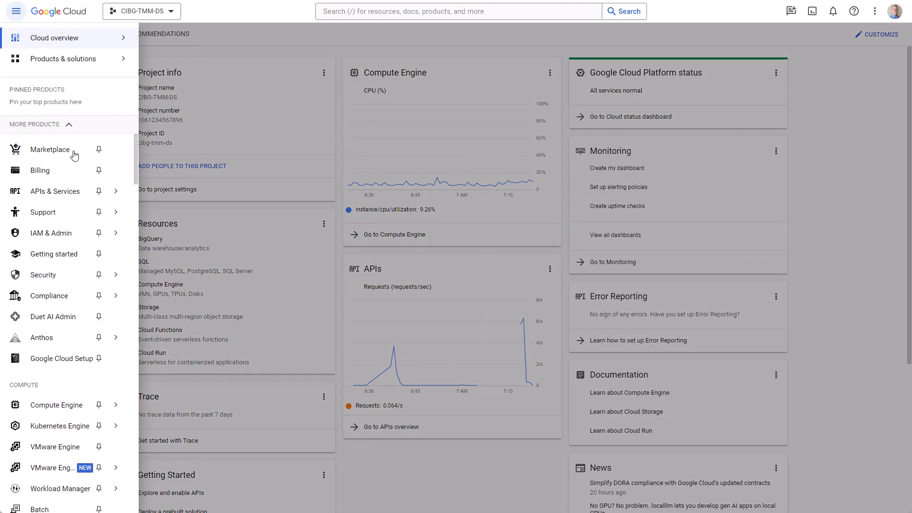
pyautogui.click(100, 468)
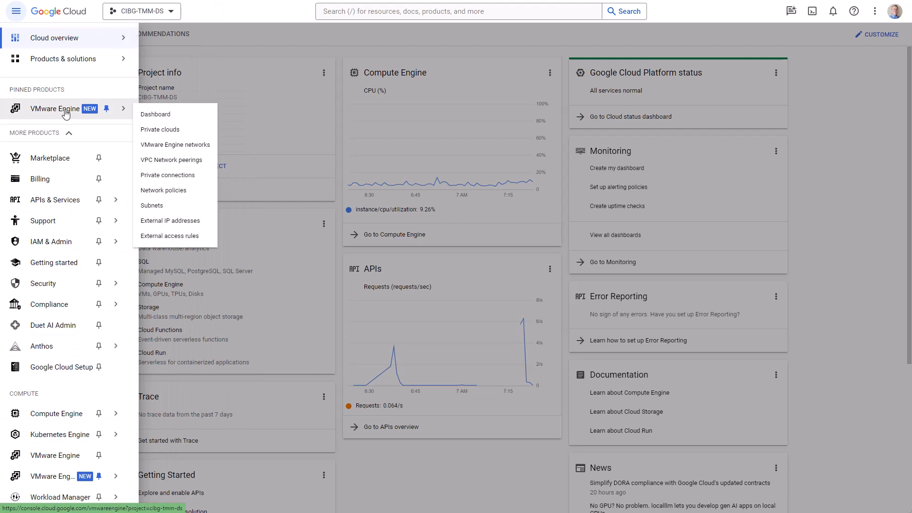
pyautogui.click(66, 114)
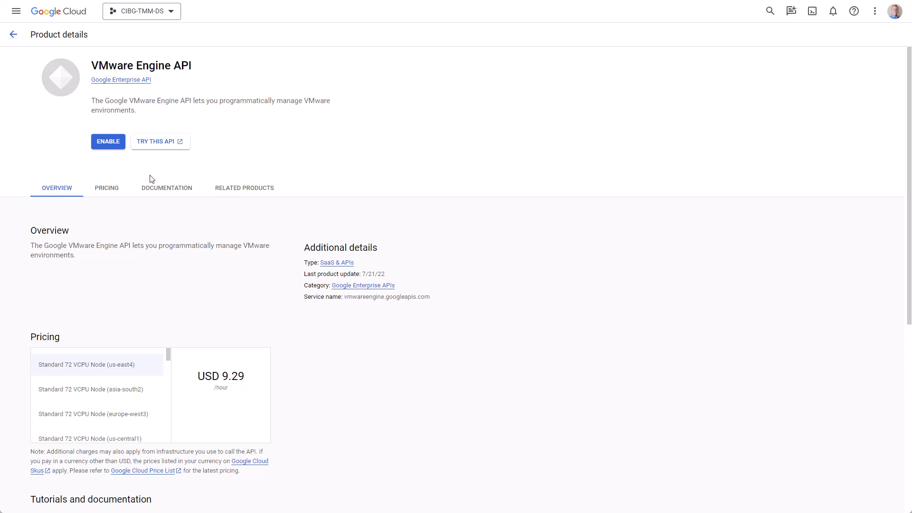
# Enable the VMware Engine API to reach the empty Private clouds page.
pyautogui.click(104, 149)
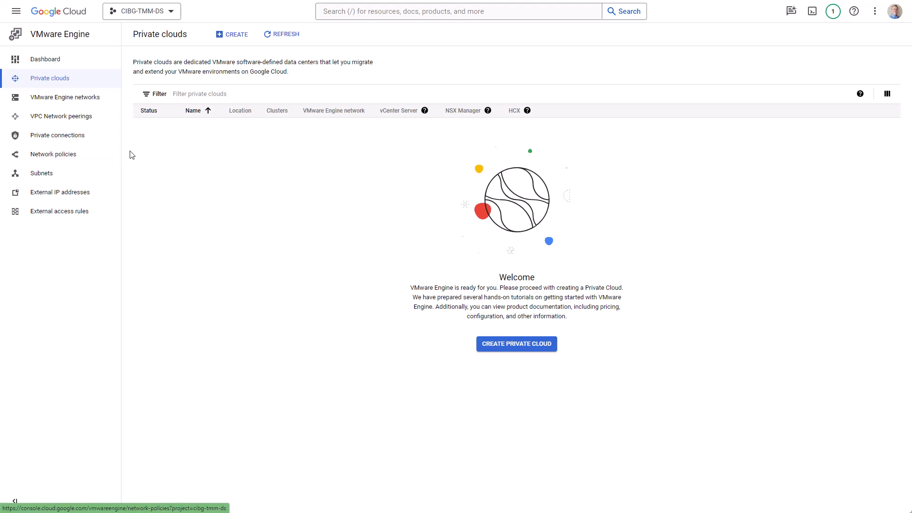
# Start a new private cloud named gcve-demo with the Standard private cloud type.
pyautogui.click(235, 35)
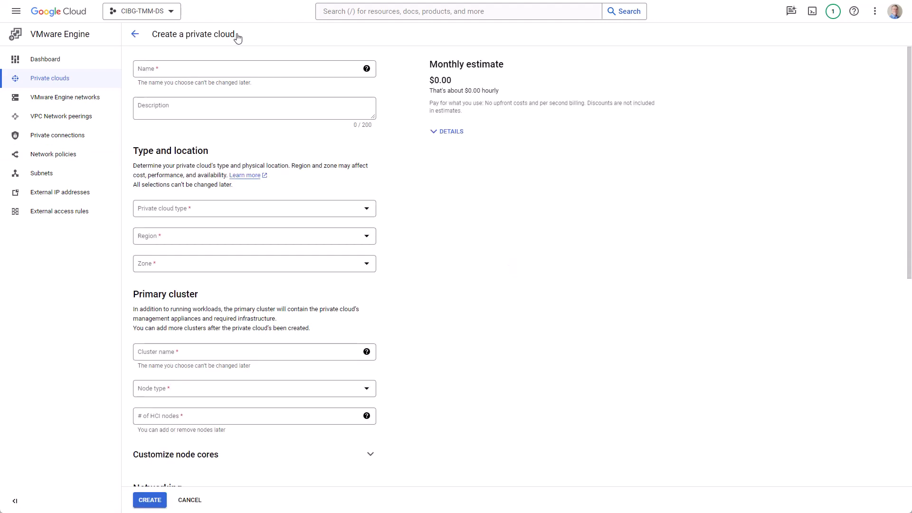
pyautogui.click(161, 70)
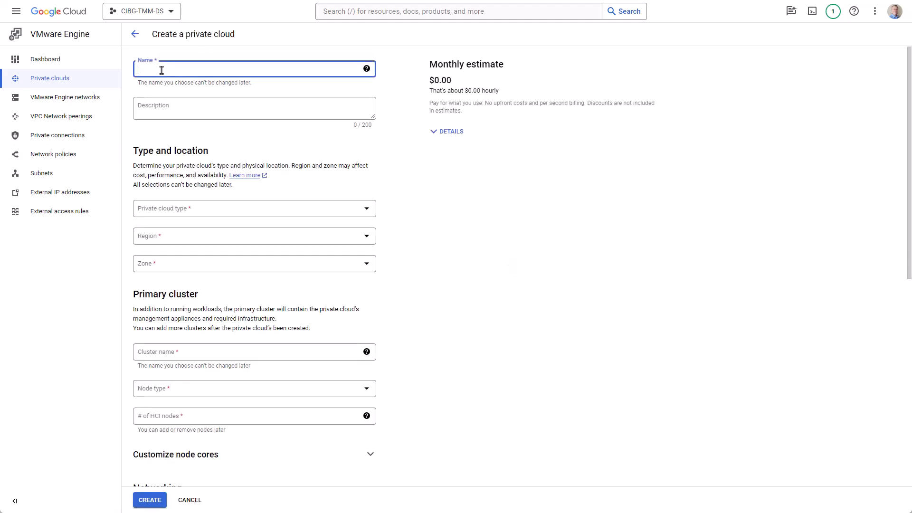
pyautogui.write('gcve-demo')
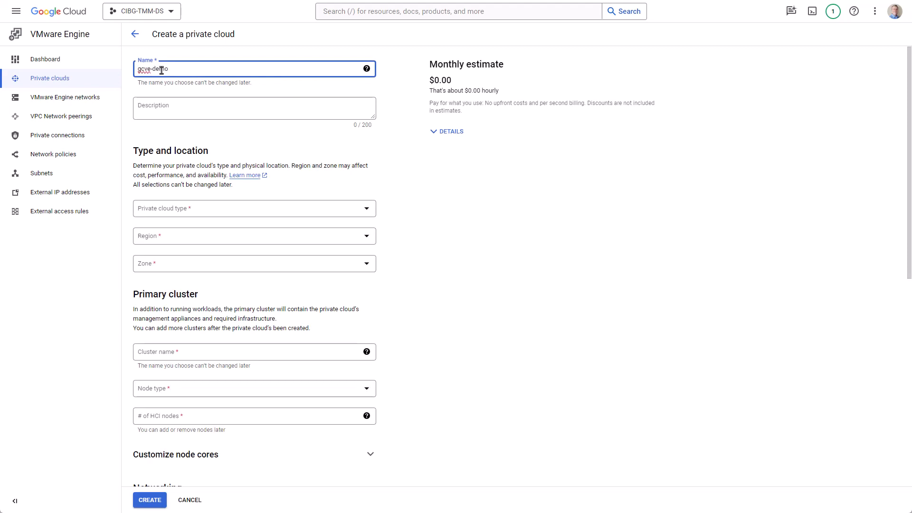
pyautogui.click(230, 211)
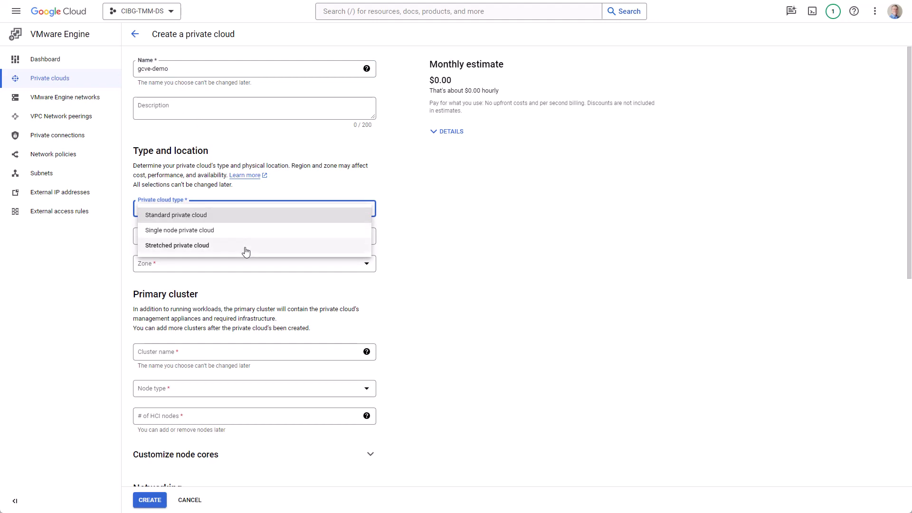
pyautogui.click(246, 232)
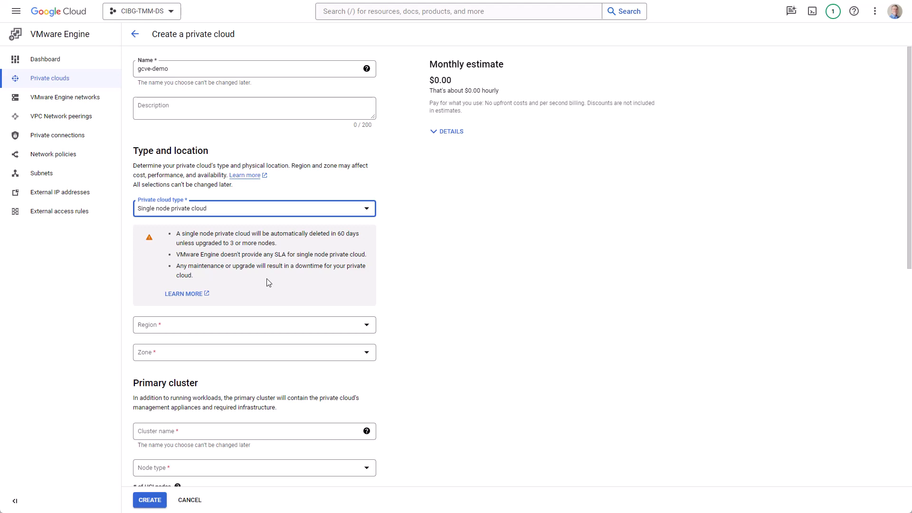
pyautogui.click(230, 212)
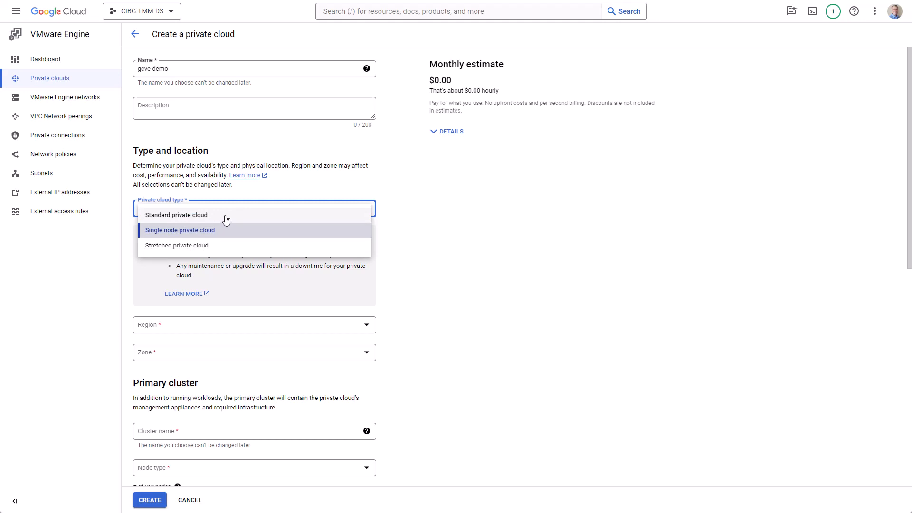
pyautogui.click(227, 217)
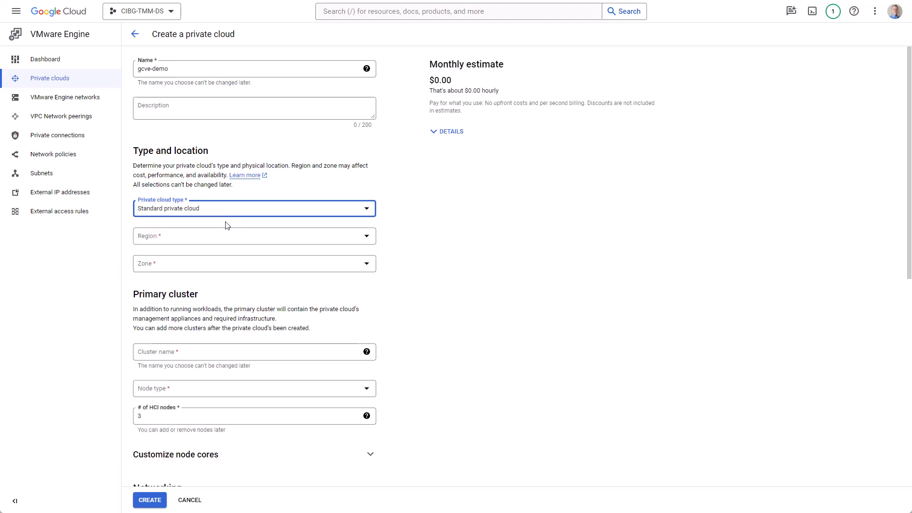
# Set the private cloud's region to us-central1 and zone to us-central1-a.
pyautogui.click(226, 237)
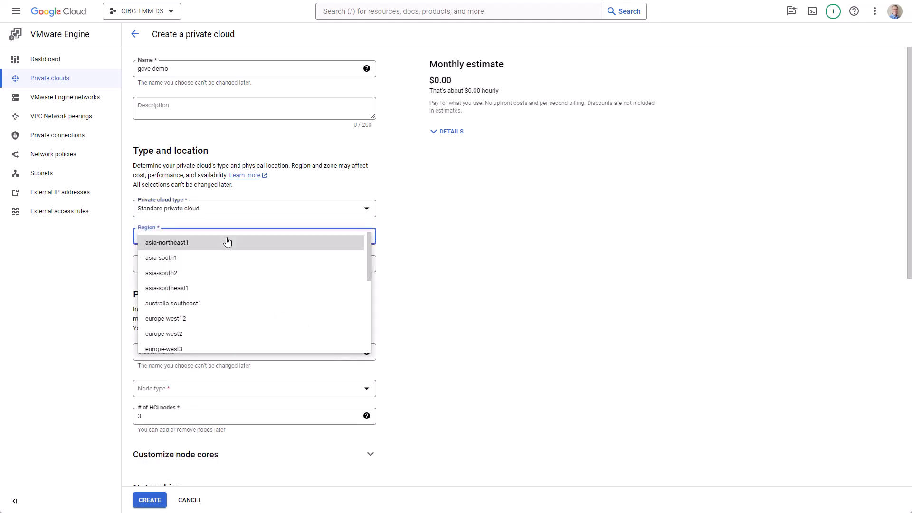
pyautogui.scroll(-5, 227, 241)
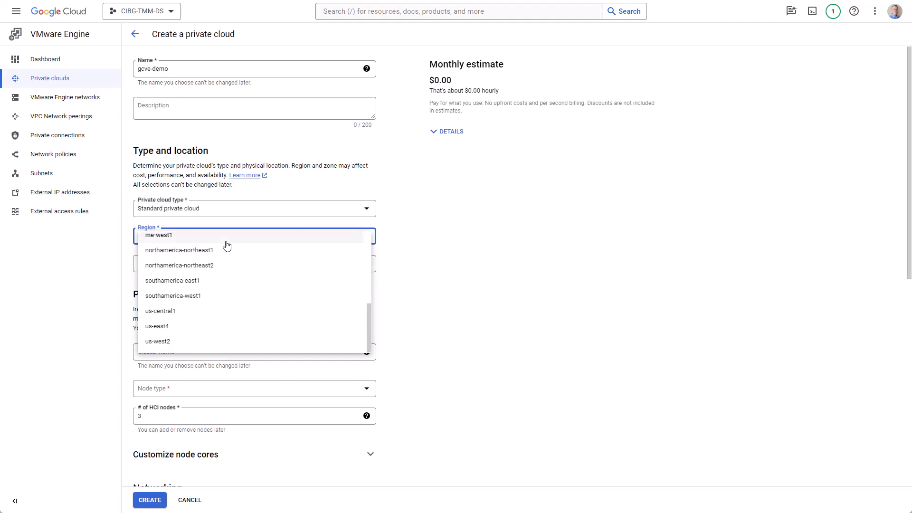
pyautogui.click(190, 312)
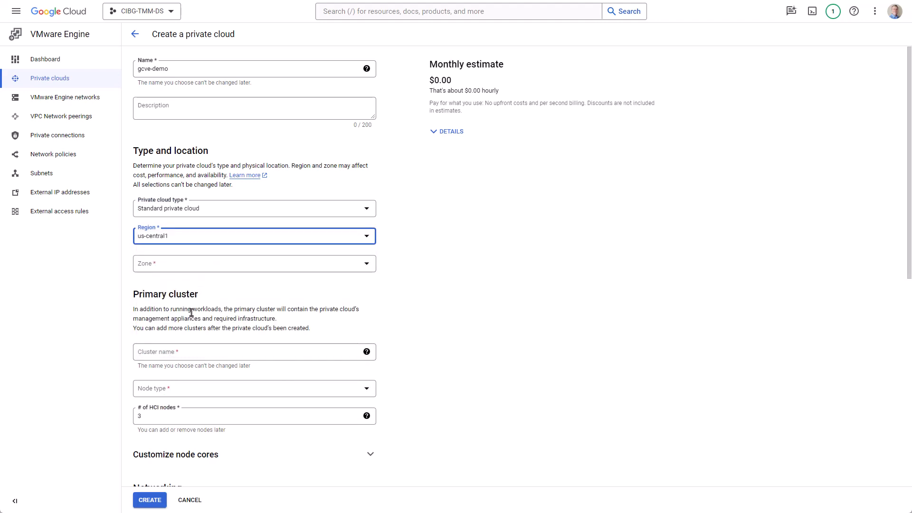
pyautogui.click(193, 266)
pyautogui.click(190, 274)
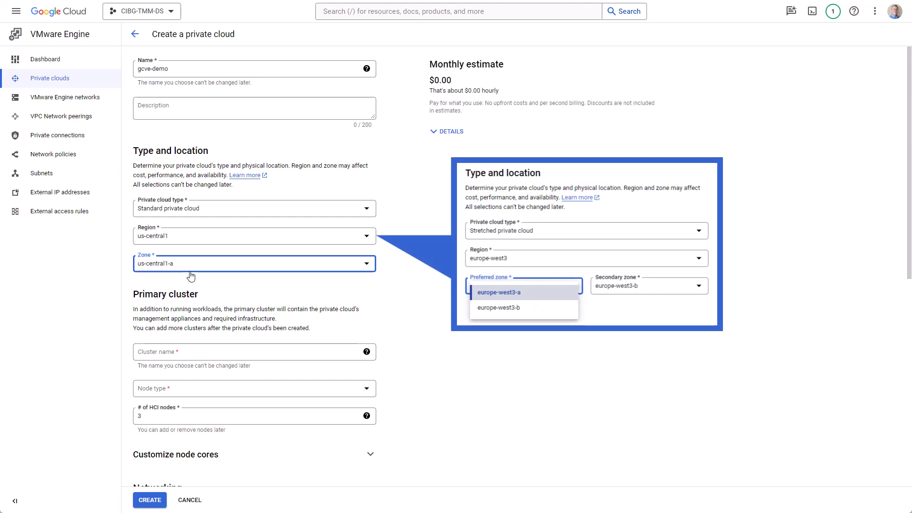
# Name the primary cluster primary-cluster-01 and choose node type ve1-standard-72.
pyautogui.click(187, 352)
pyautogui.write('primary-cluster-01')
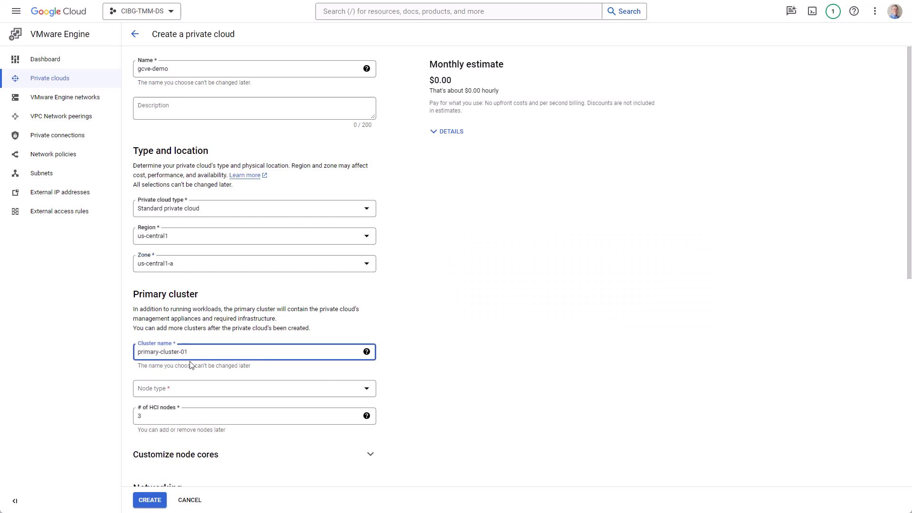
pyautogui.click(332, 395)
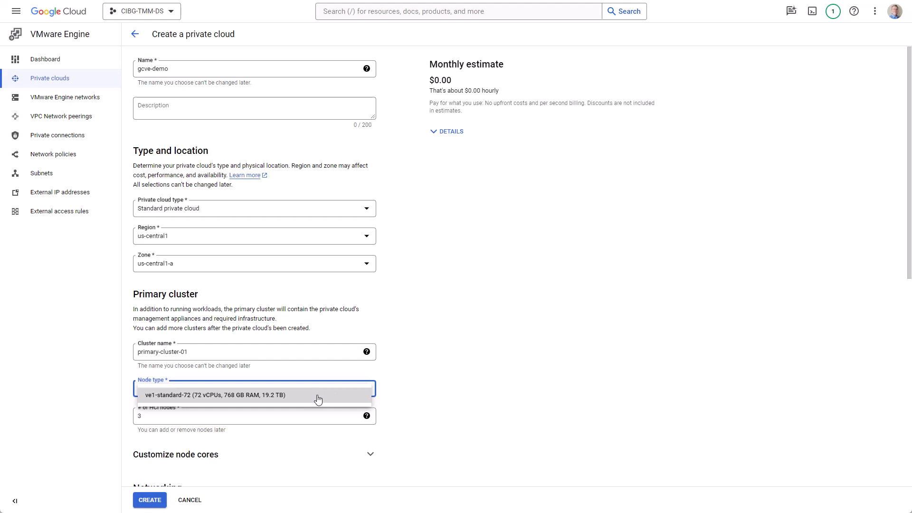
pyautogui.click(318, 398)
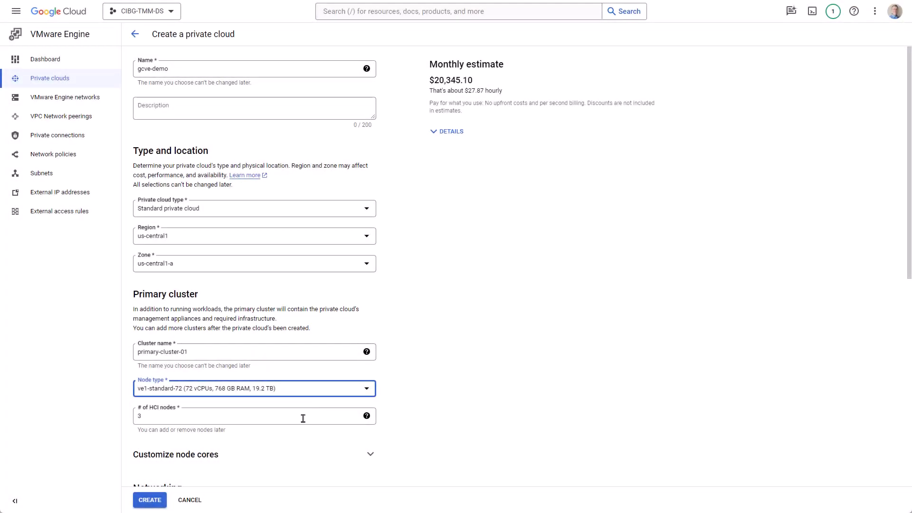
# Keep 36 cores per node and set management IP range 192.168.30.0/24.
pyautogui.scroll(-8, 303, 418)
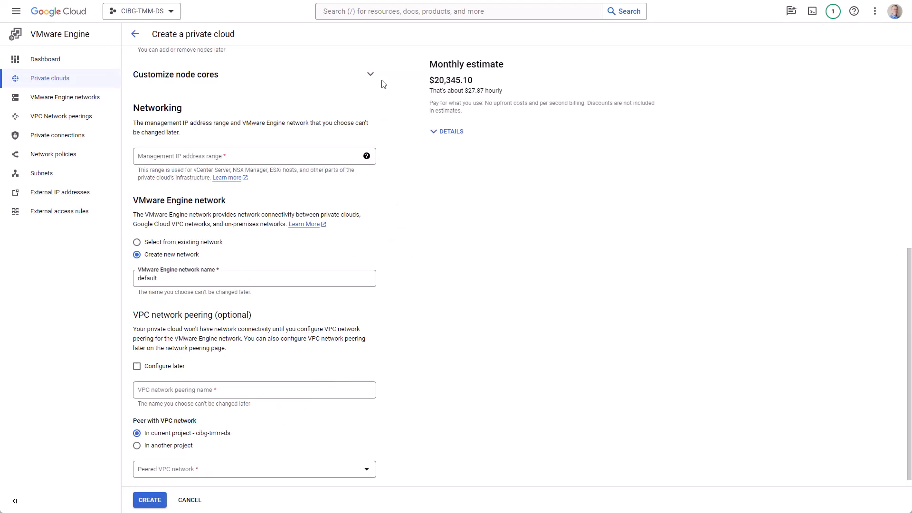
pyautogui.click(370, 75)
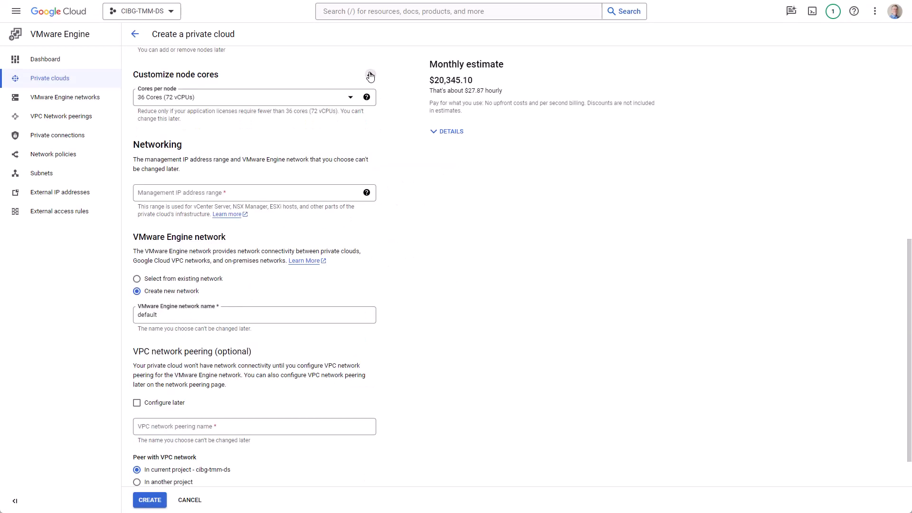
pyautogui.click(348, 100)
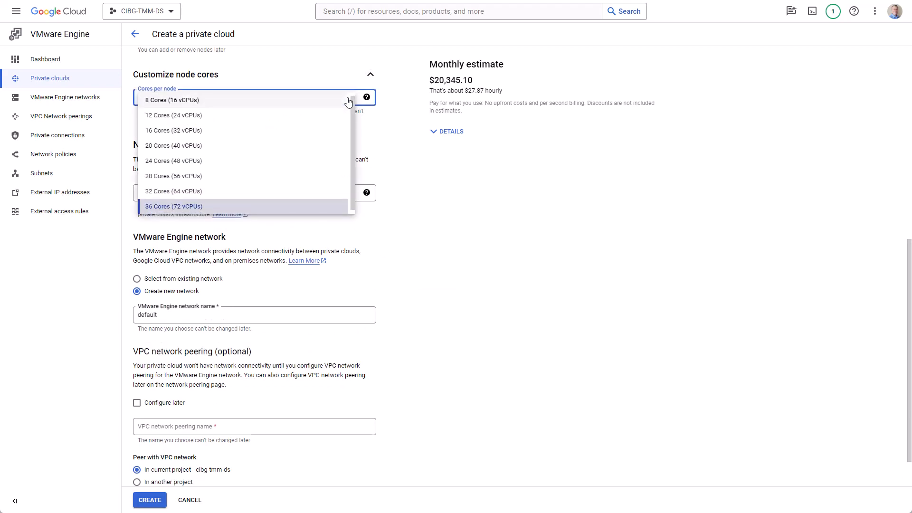
pyautogui.click(371, 74)
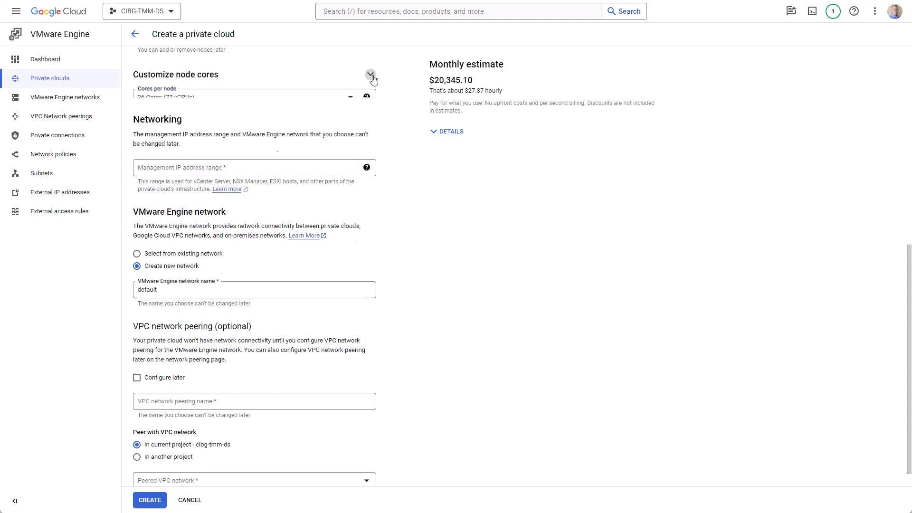
pyautogui.click(182, 159)
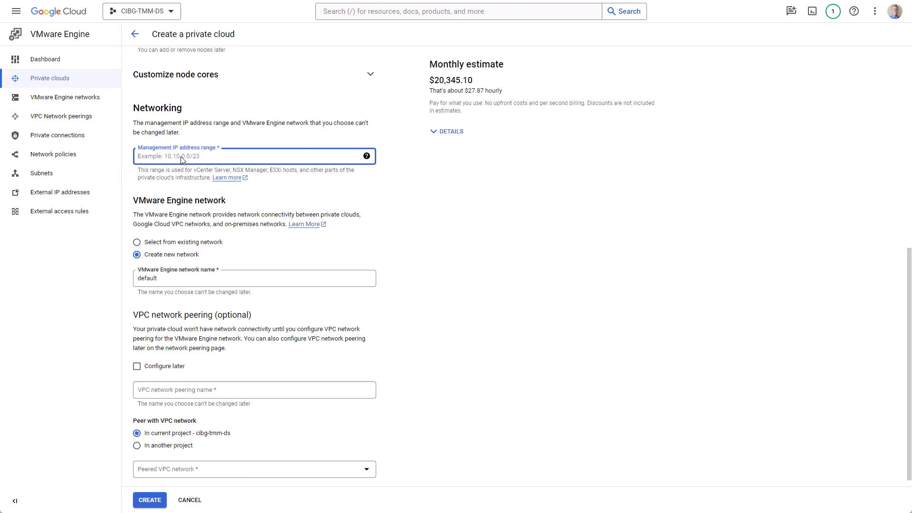
pyautogui.write('192.168.30.0/24')
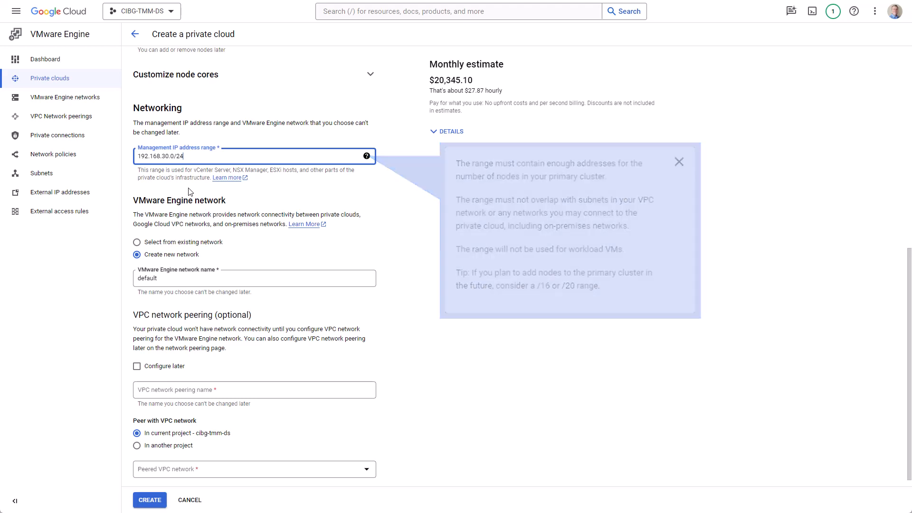
# Name the network default-ven and peer vpc-peer-01 with VPC network gcve-mgmt001.
pyautogui.click(171, 280)
pyautogui.write('-ven')
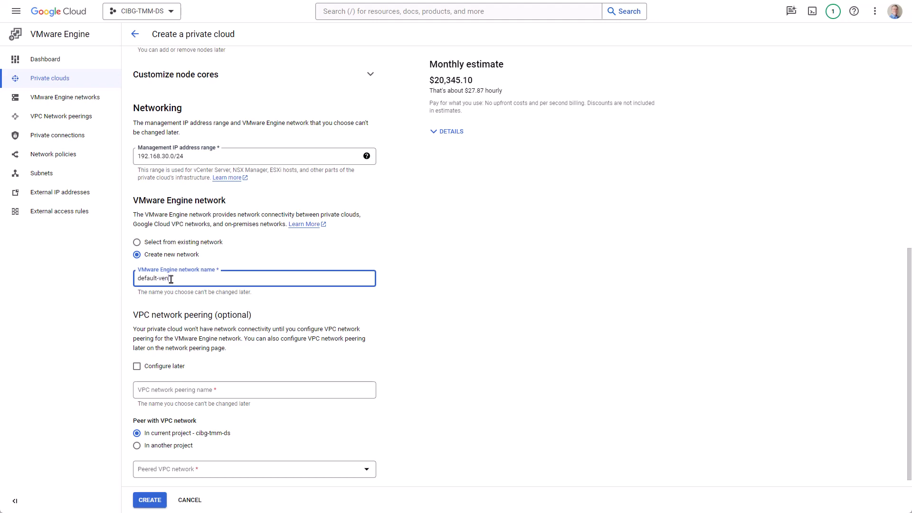
pyautogui.scroll(-1, 173, 289)
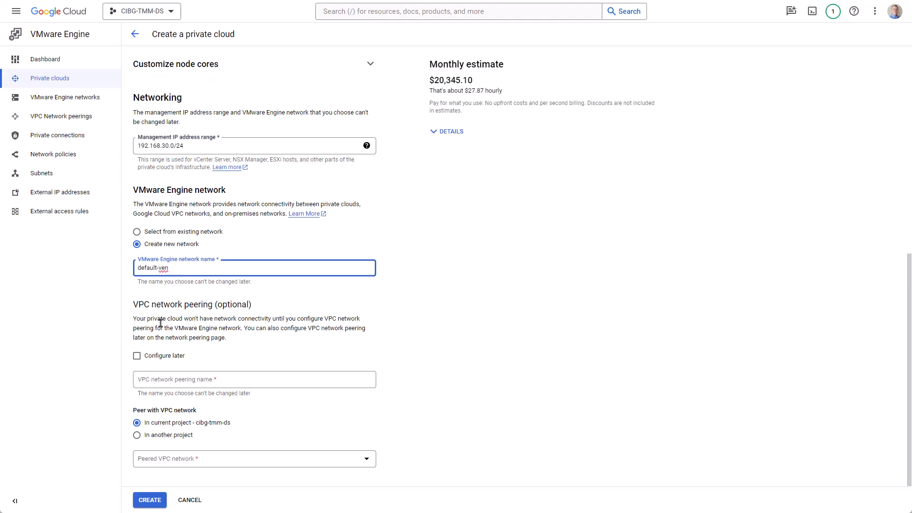
pyautogui.click(157, 383)
pyautogui.write('vpc-peer-01')
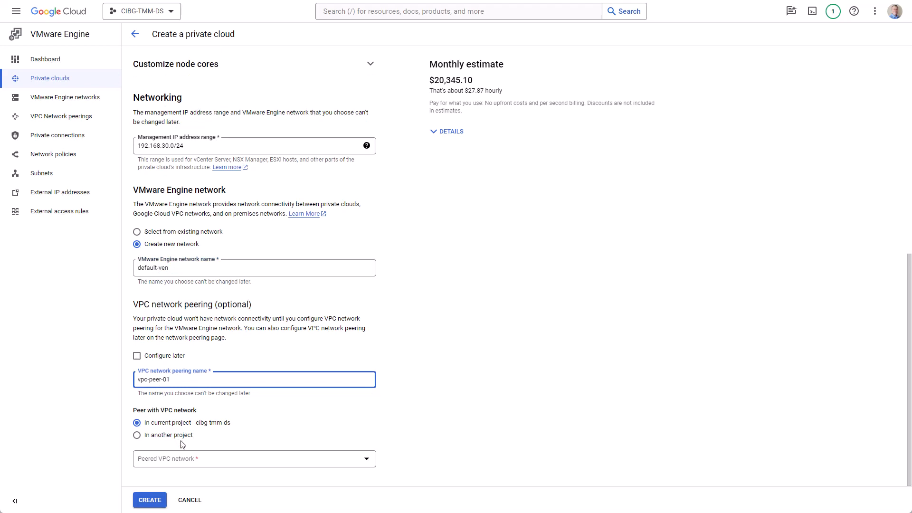
pyautogui.click(193, 460)
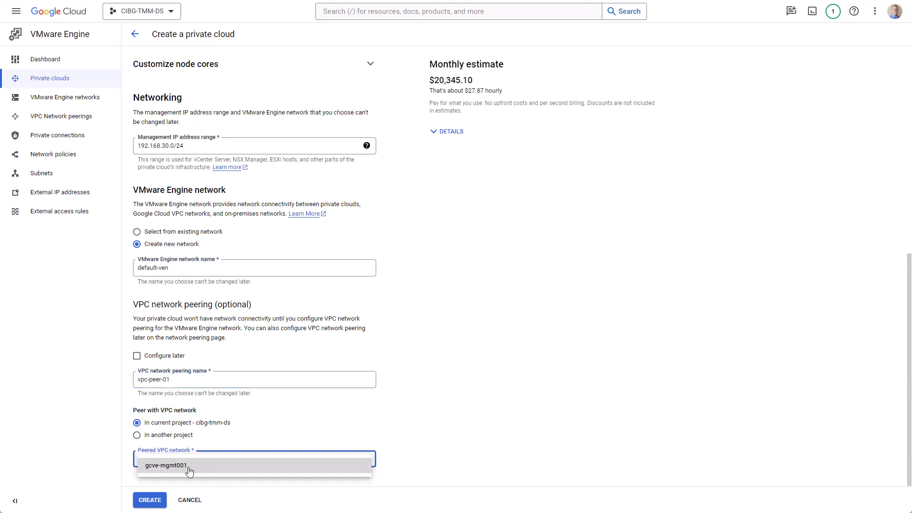
pyautogui.click(191, 466)
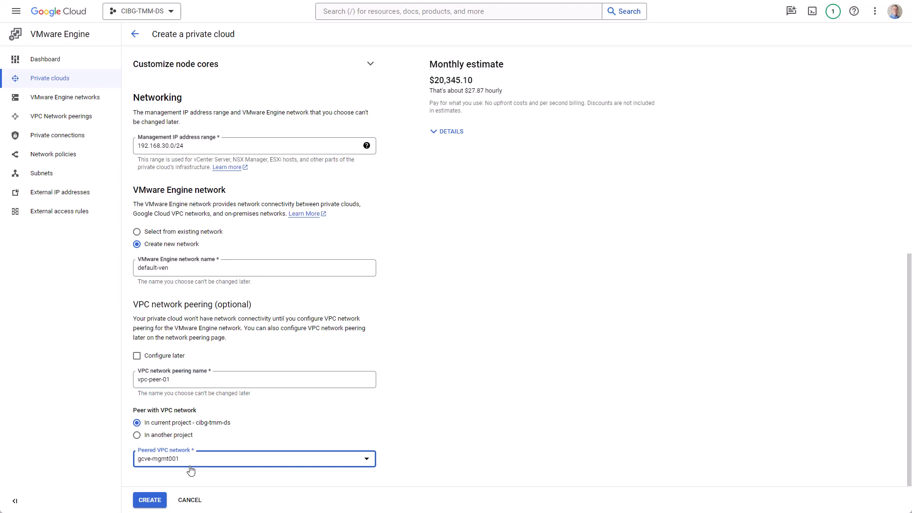
# Create the gcve-demo private cloud and open its details once Active.
pyautogui.click(149, 502)
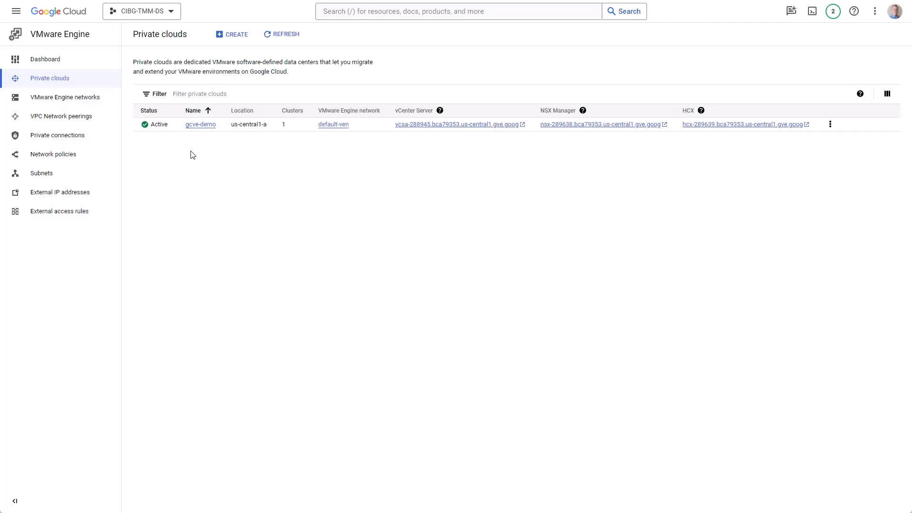
pyautogui.click(200, 125)
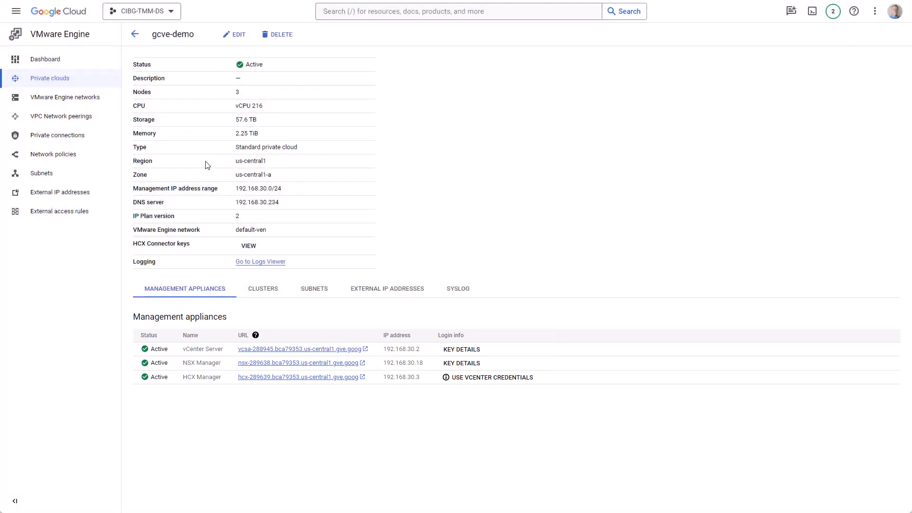
# Launch the vSphere Client from the vCenter Server URL and copy the vCenter password.
pyautogui.click(367, 350)
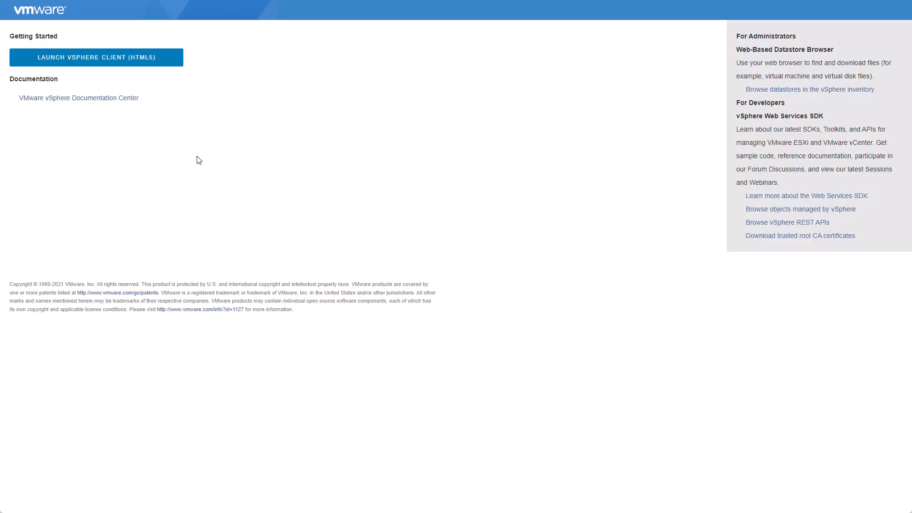
pyautogui.click(165, 63)
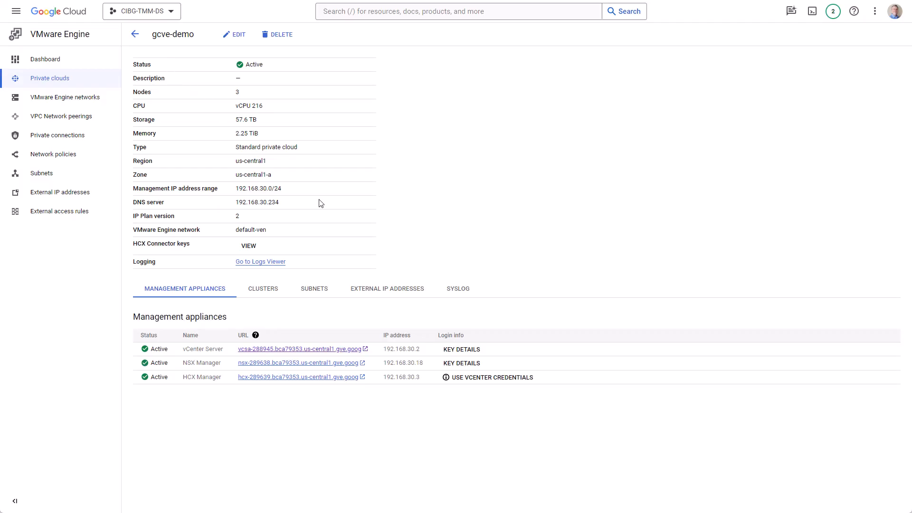
pyautogui.click(461, 351)
pyautogui.click(554, 279)
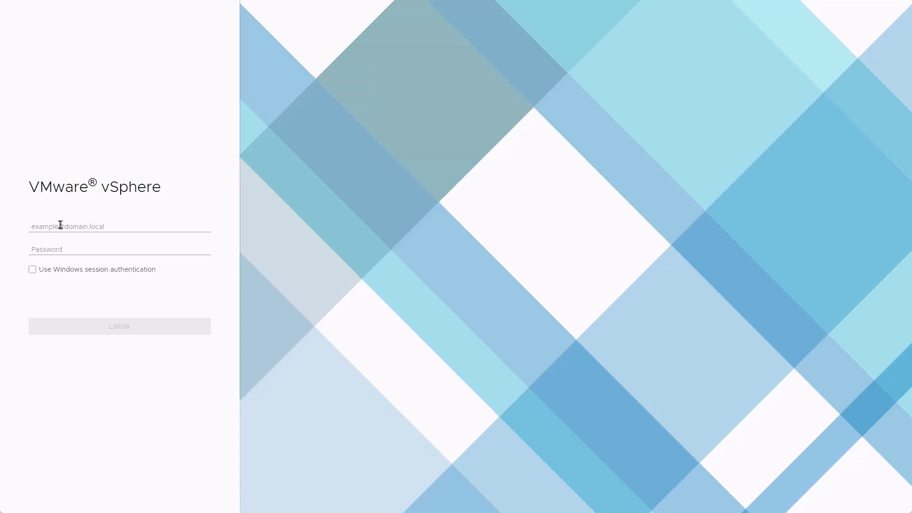
# Sign in to vSphere Client with the CloudOwner account and the pasted password.
pyautogui.click(60, 225)
pyautogui.click(58, 248)
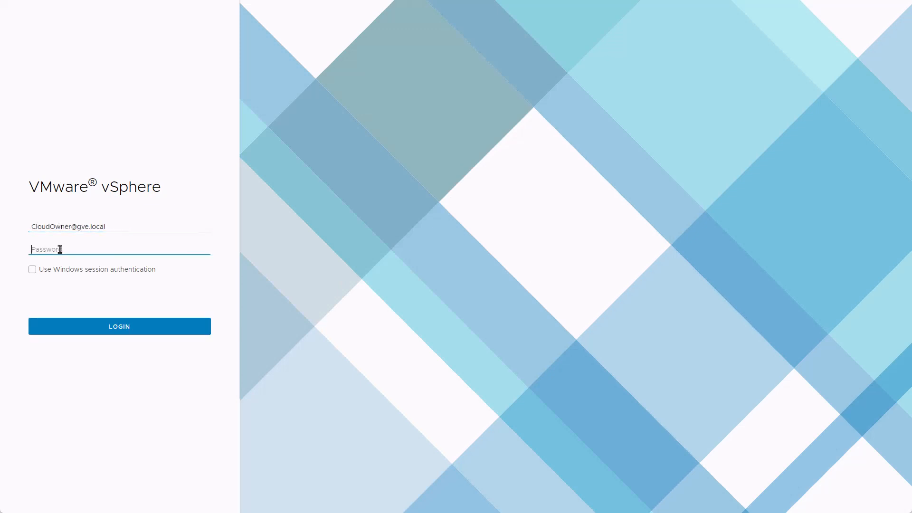
pyautogui.hotkey('ctrl', 'v')
pyautogui.click(145, 329)
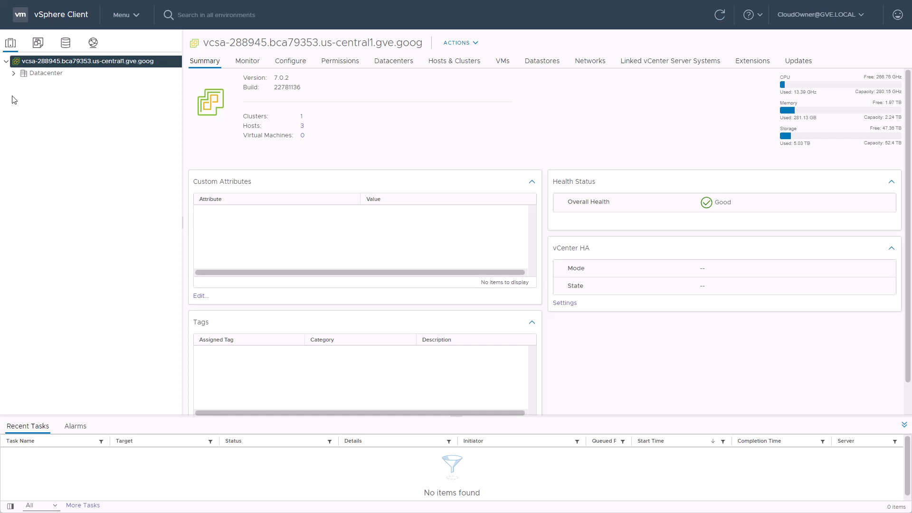
# Expand Datacenter, primary-cluster-01, and the HCX Management and Workload folders in Hosts and Clusters.
pyautogui.click(13, 73)
pyautogui.click(21, 85)
pyautogui.click(29, 133)
pyautogui.click(29, 144)
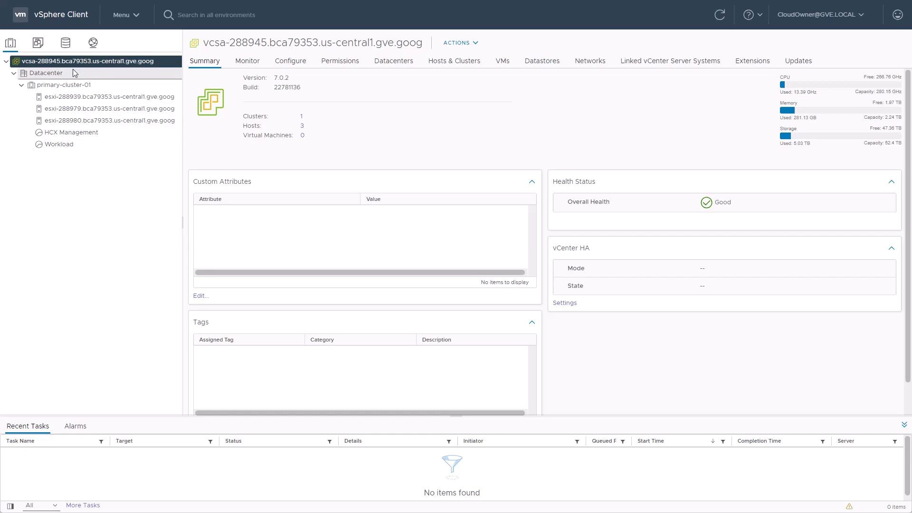
# Check the vsanDatastore in Storage, then expand Datacenter-dvs in the network inventory.
pyautogui.click(68, 49)
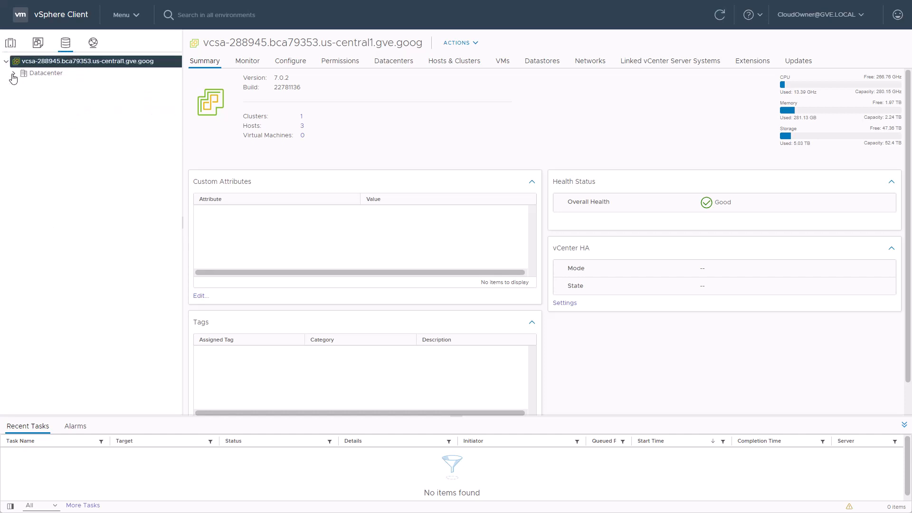
pyautogui.click(14, 73)
pyautogui.click(92, 43)
pyautogui.click(14, 73)
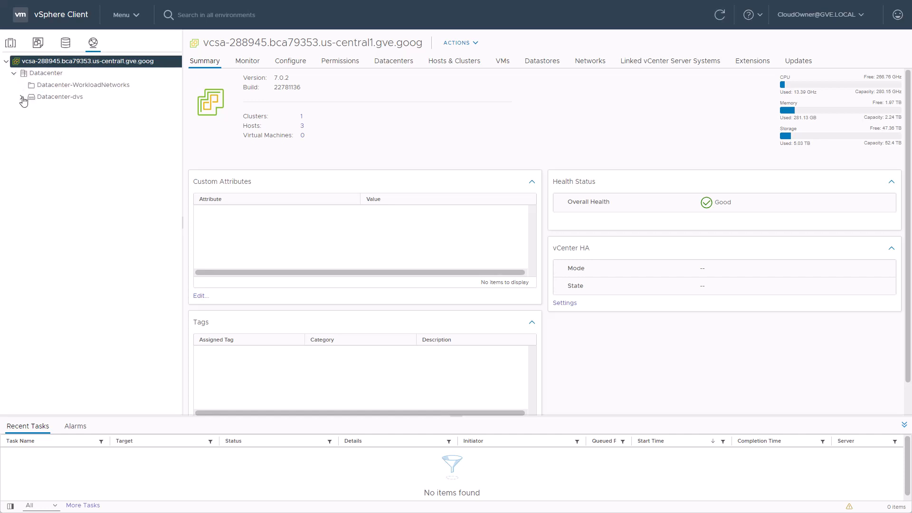
pyautogui.click(22, 97)
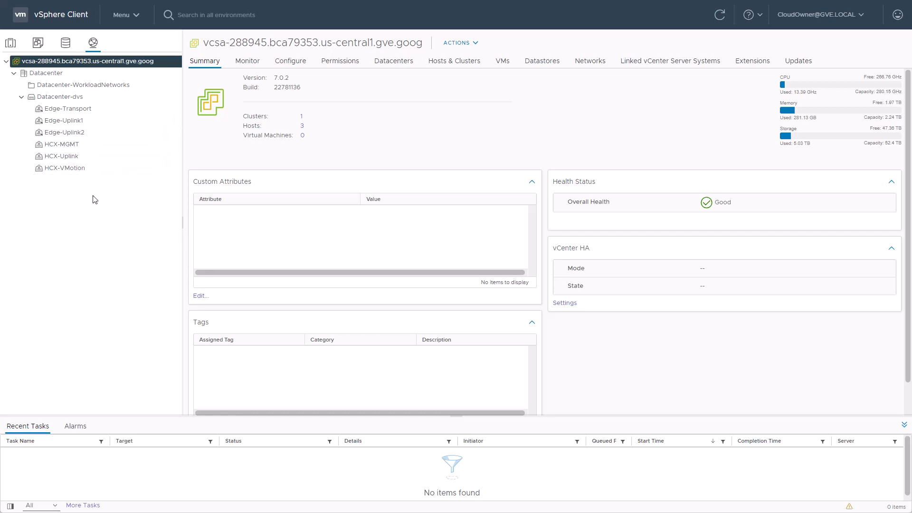